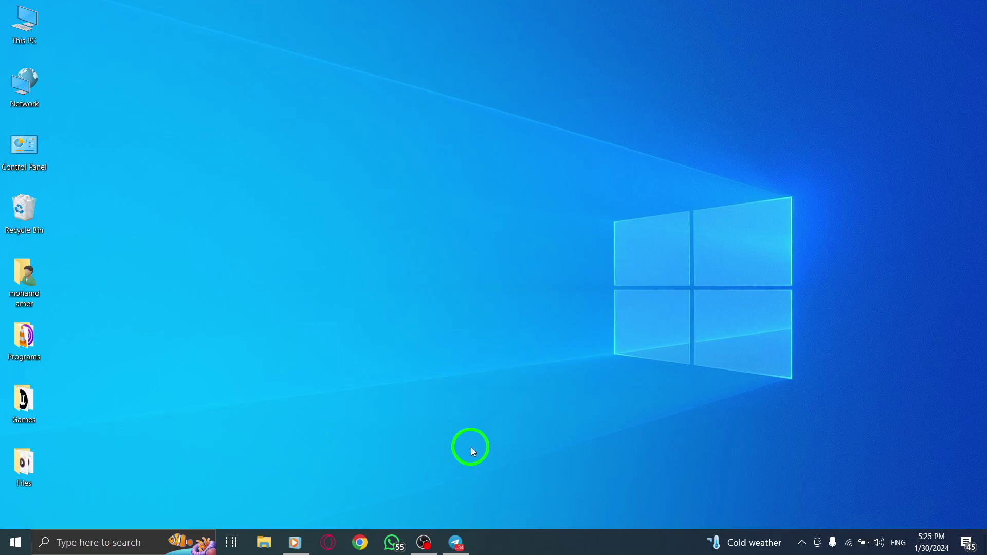
- Bring Telegram to the front and open Settings from the main menu
left_click(456, 544)
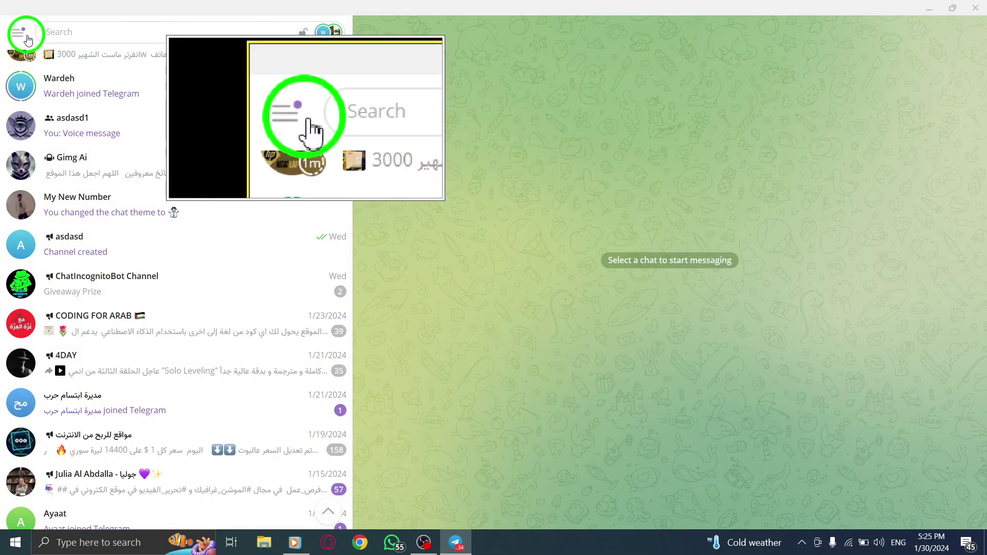
left_click(18, 32)
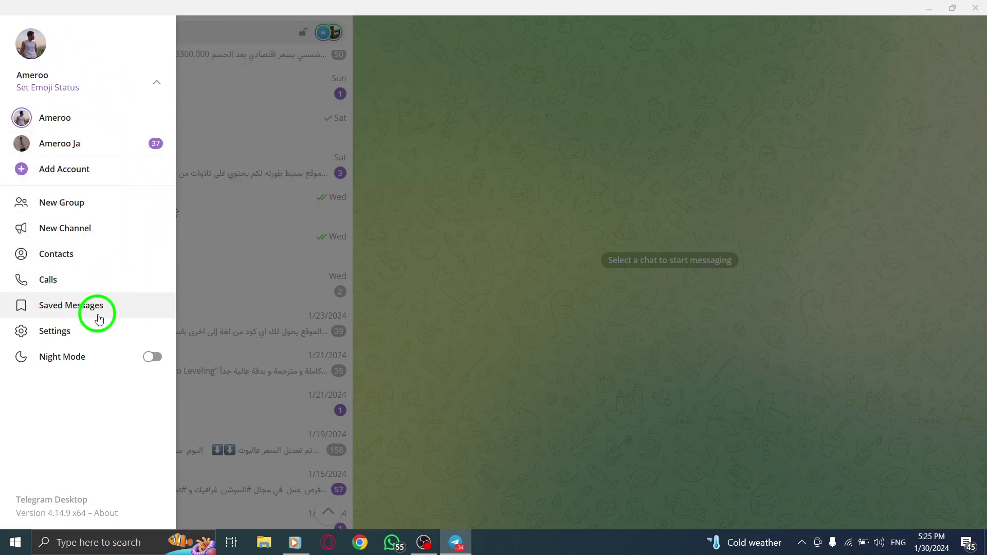
left_click(54, 331)
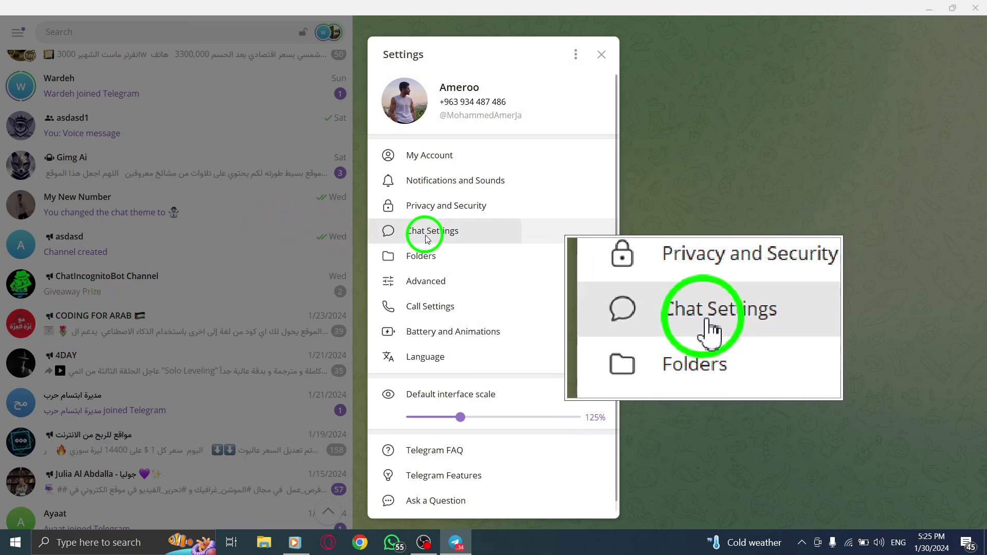
- In Chat Settings, switch Auto-night mode to System, revert it to Off, close, and reopen the main menu
left_click(426, 236)
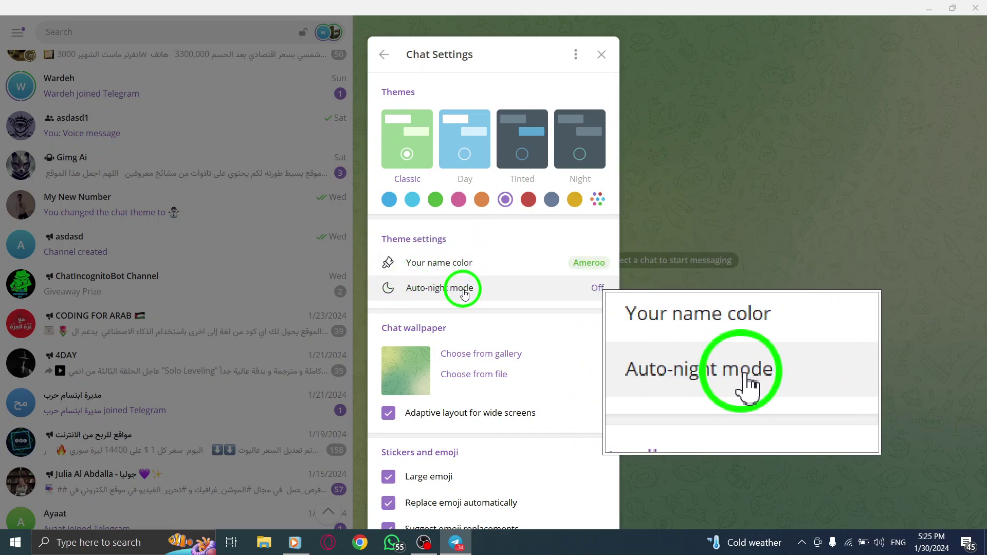
left_click(449, 288)
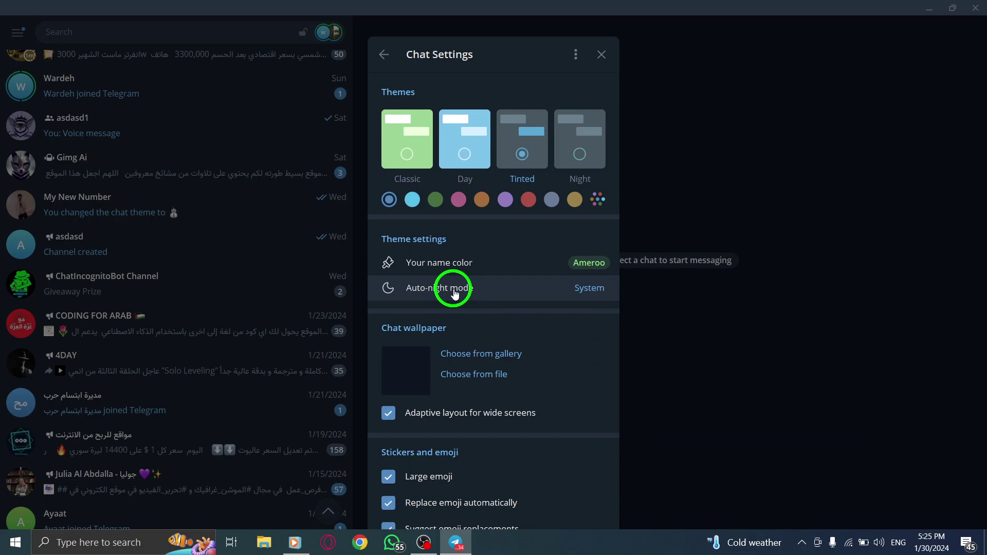
left_click(453, 291)
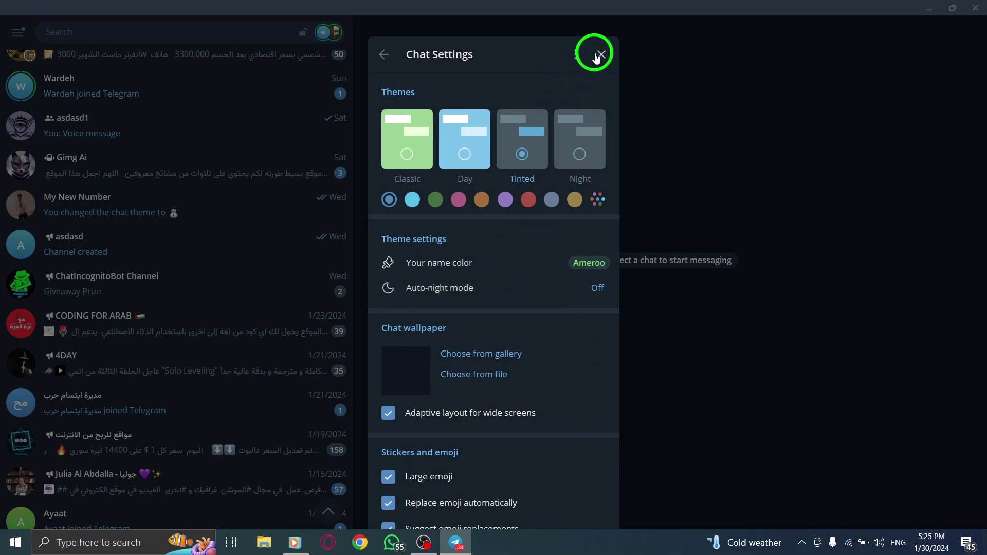
left_click(603, 56)
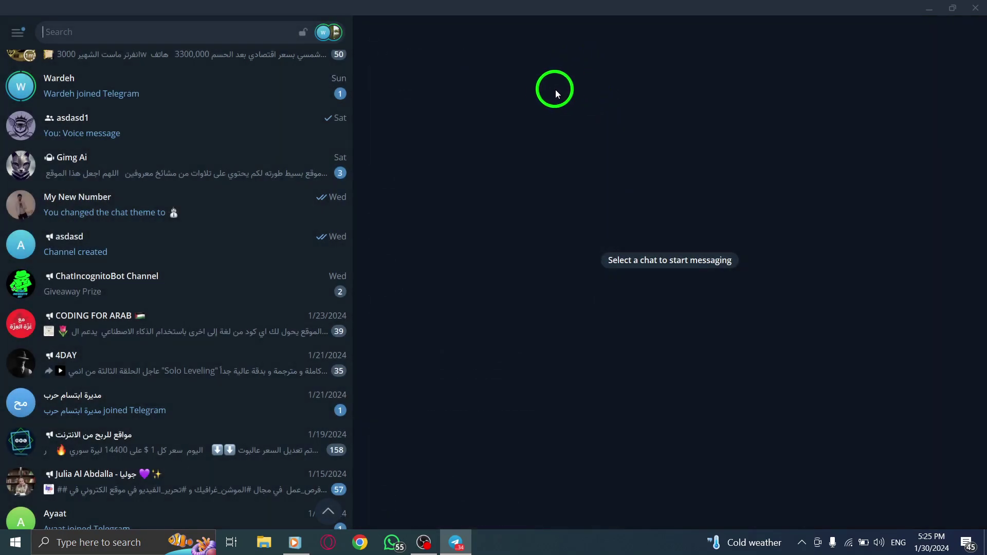
left_click(17, 32)
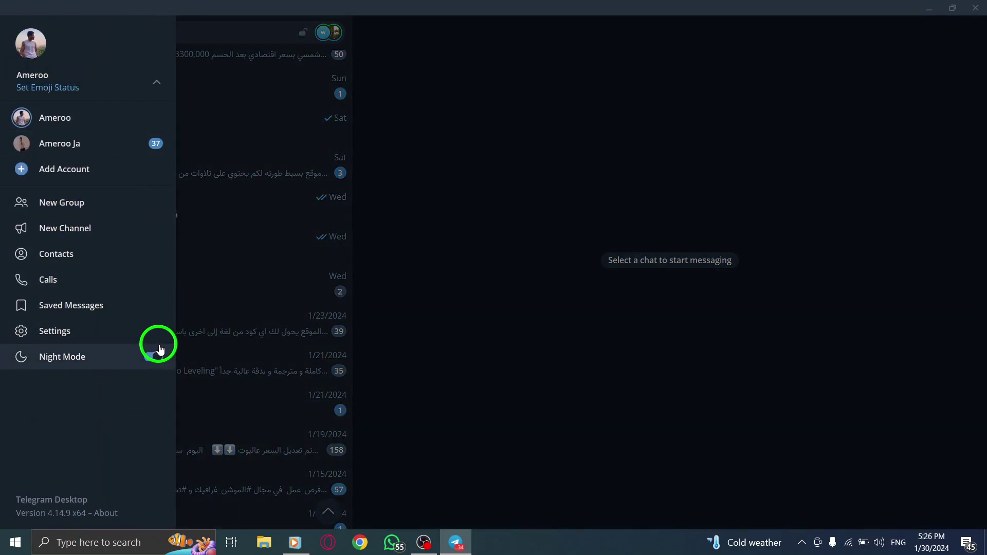
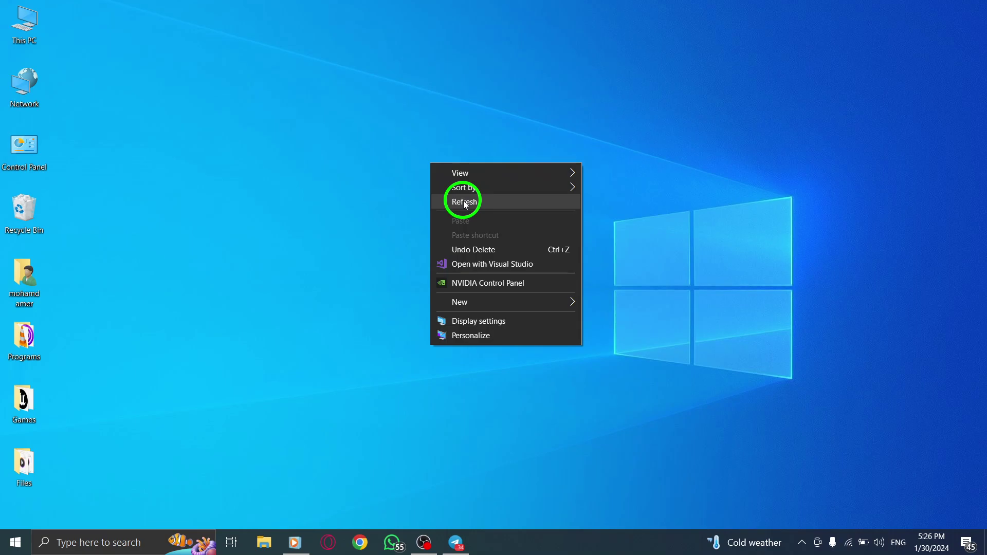
- Refresh the Windows 10 desktop from its right-click context menu
left_click(466, 199)
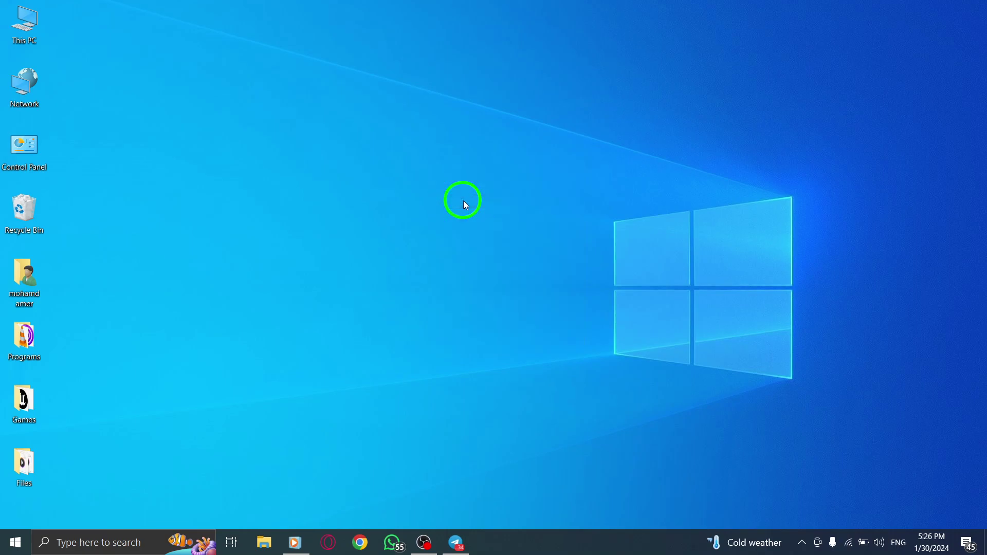